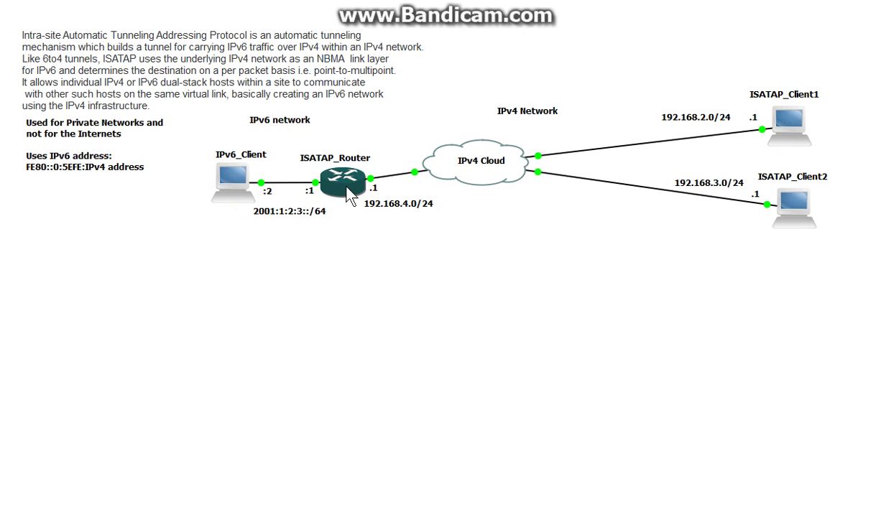
Step: Open the ISATAP_Router console, place it below the topology and get a router prompt
right_click(344, 186)
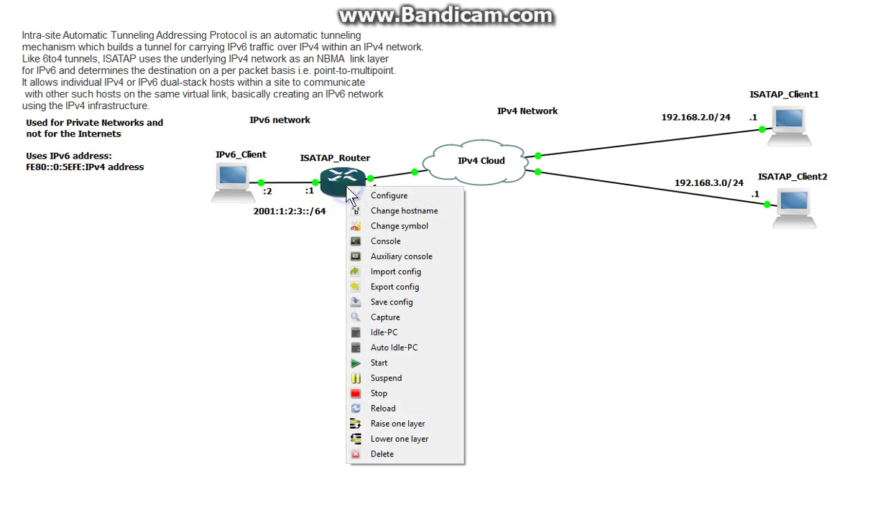
left_click(386, 241)
left_click_drag(296, 60, 366, 232)
triple_click(314, 412)
key("Return")
key("Return")
key("Return")
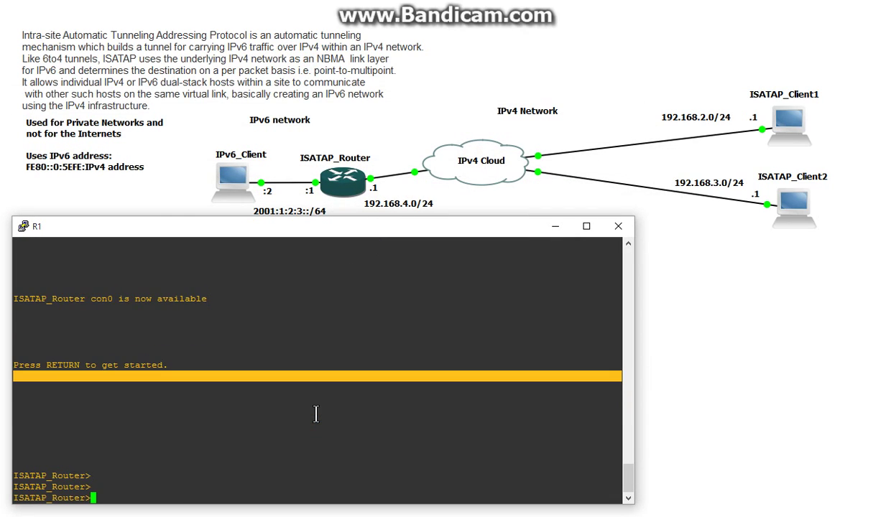
Step: Enter privileged and global configuration mode and enable ipv6 unicast-routing
type("en")
key("Return")
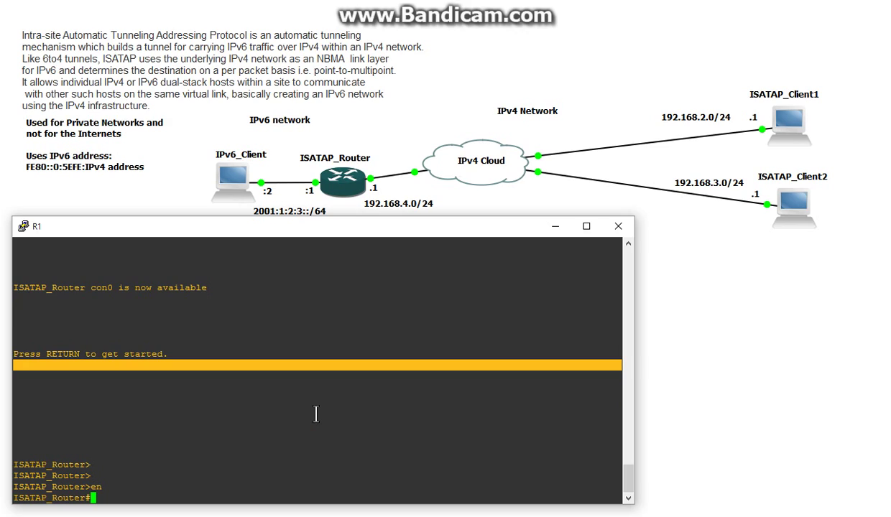
type("conf t")
key("Return")
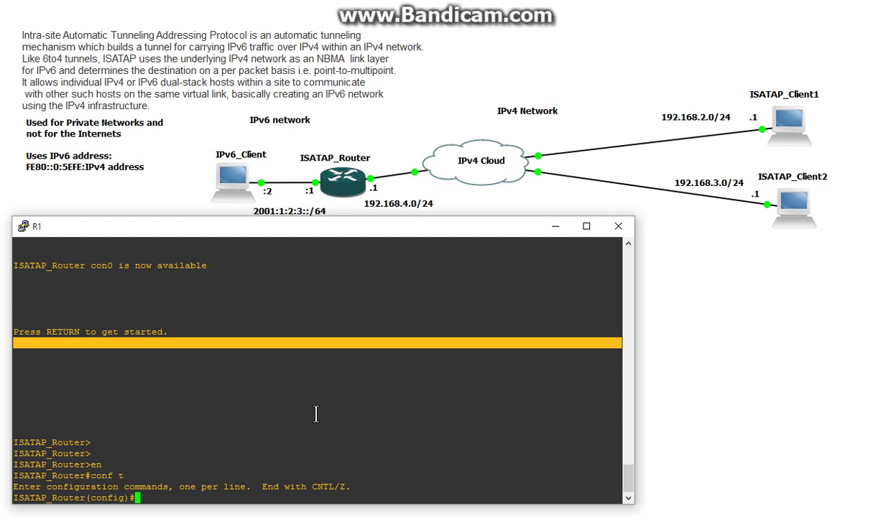
type("ipv6")
key("Tab")
type("un")
key("Tab")
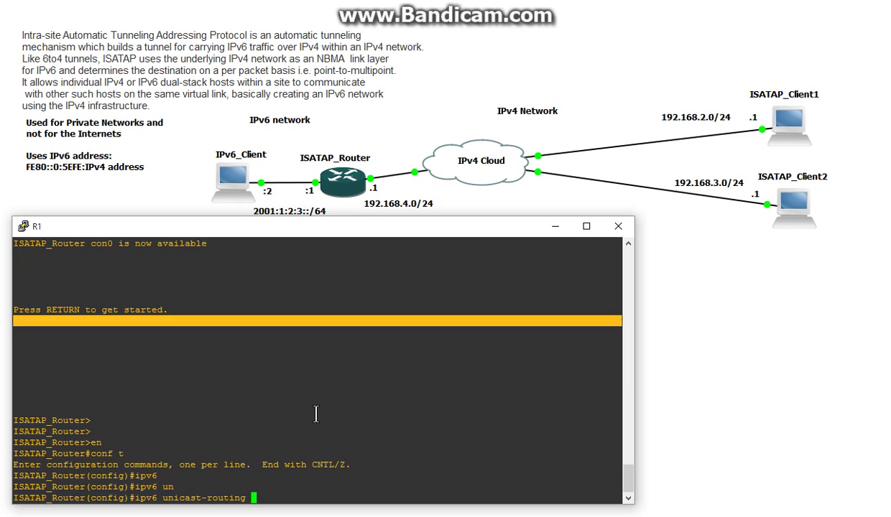
key("Return")
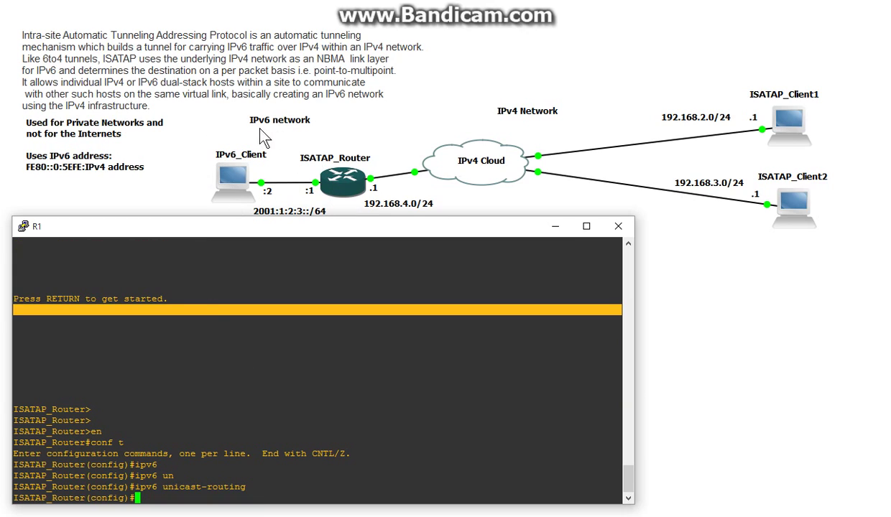
left_click(158, 501)
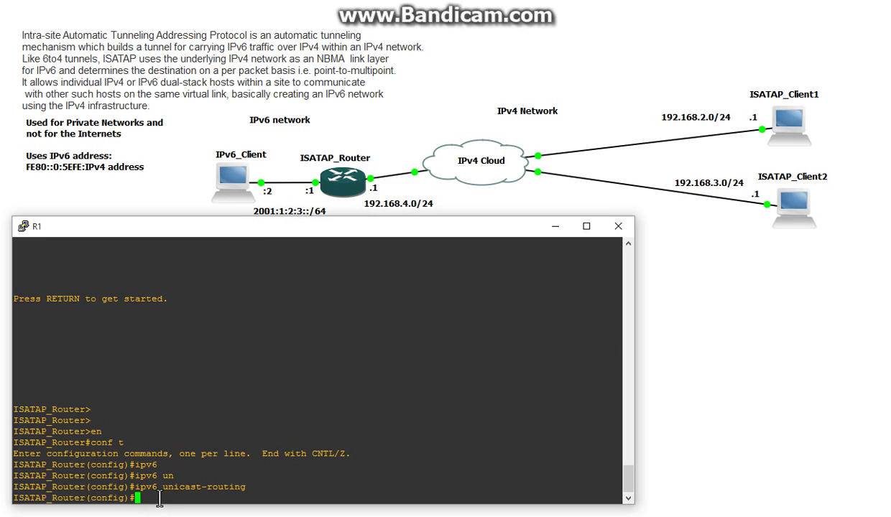
Step: Create interface Tunnel1 with IPv6 address 2001:2:2:3::/64 eui-64
type("int tun")
key("Tab")
type("1")
key("Return")
type("ipv6 add")
key("Tab")
type("2001")
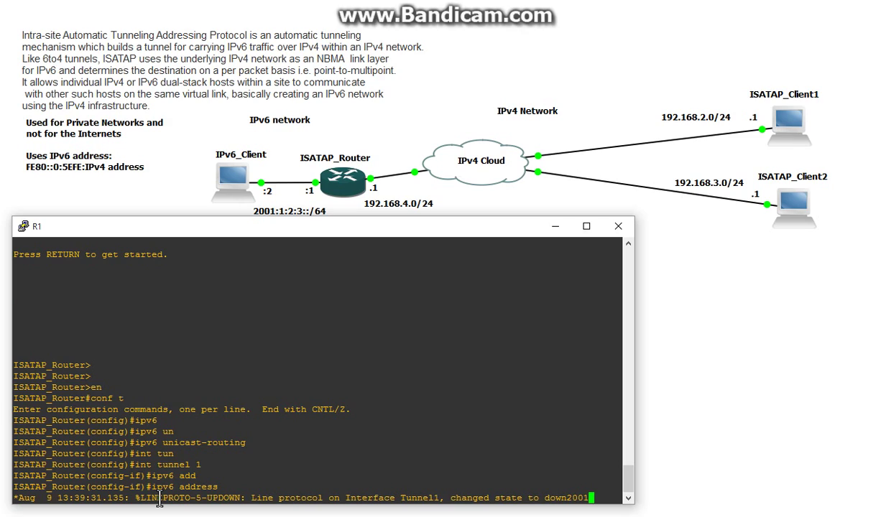
type(":2:2")
type(":")
type("3::")
type("/64 eui")
key("Tab")
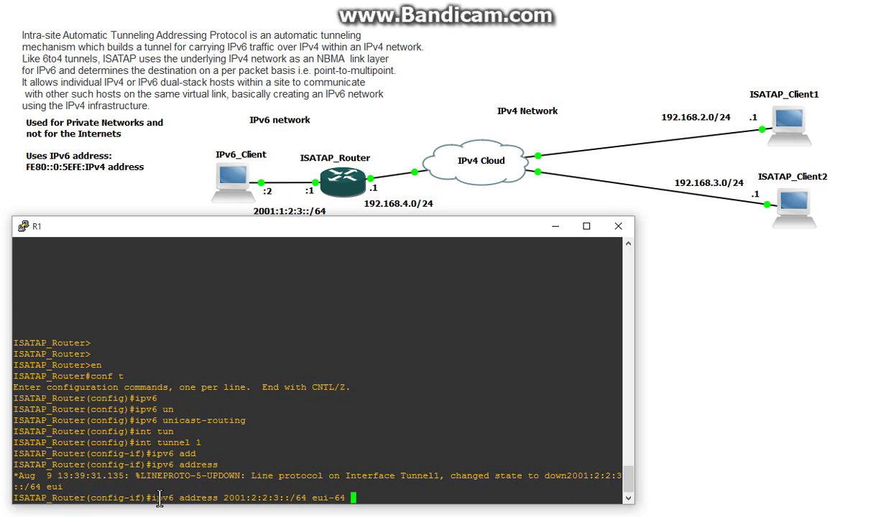
key("Return")
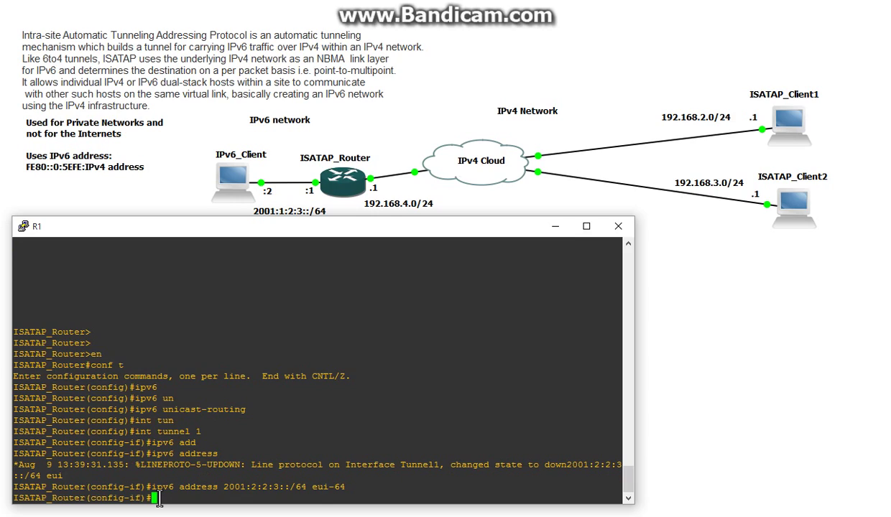
Step: Allow router advertisements on Tunnel1 with no ipv6 nd ra suppress
type("no ip")
type("v6")
type("nd ra s")
key("Tab")
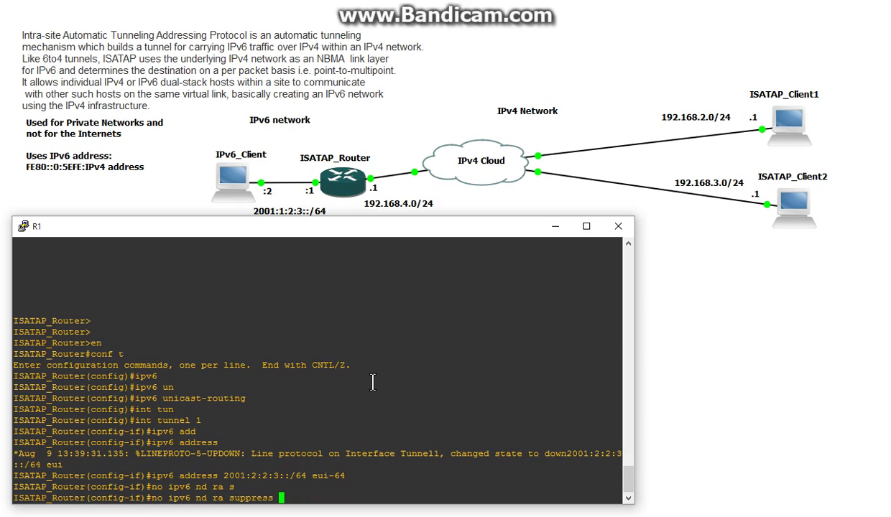
key("Return")
Step: Set Tunnel1's tunnel source to f1/0
type("tun")
key("Tab")
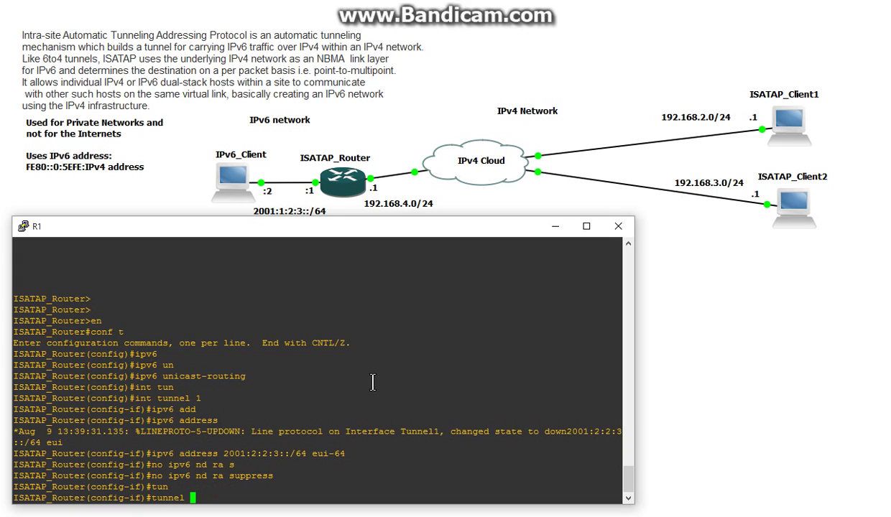
type("souz")
key("Tab")
key("BackSpace")
key("BackSpace")
key("Tab")
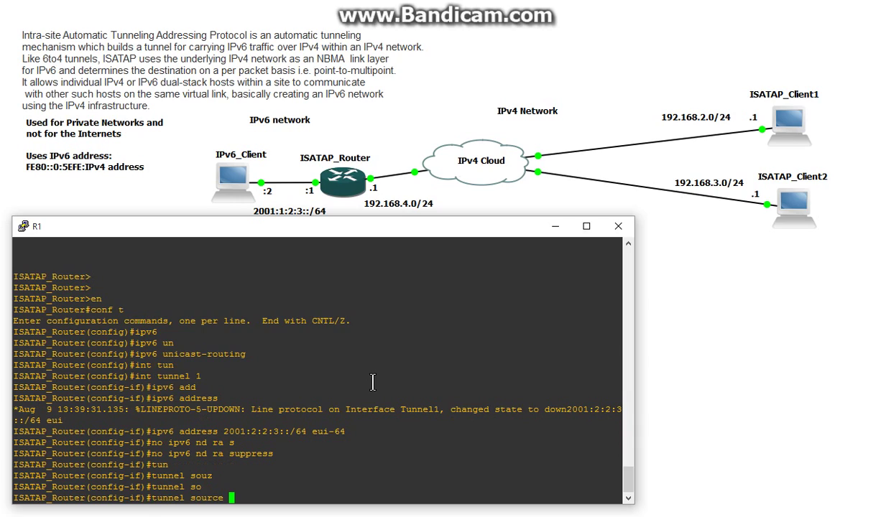
type("f1/0")
key("Return")
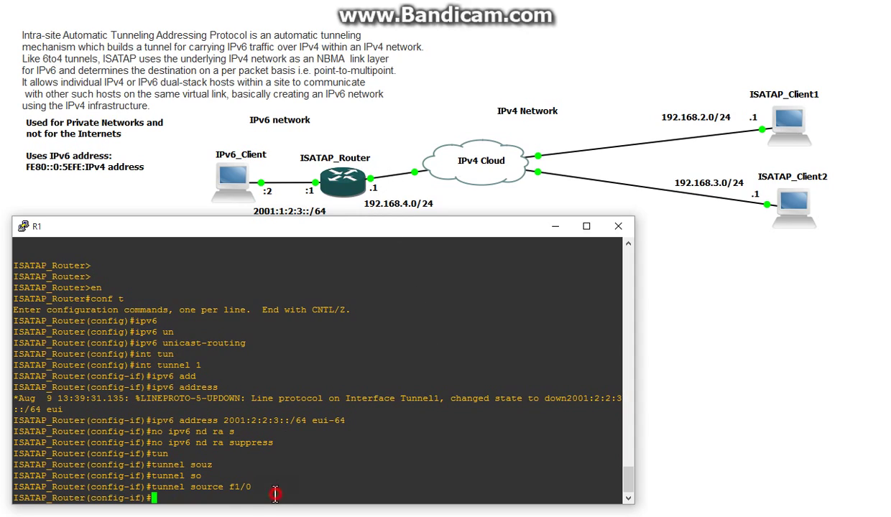
Step: Set the tunnel mode to ipv6ip isatap and end configuration mode
type("tun")
key("Tab")
type("mod")
key("Tab")
type("ipv6ip is")
key("Tab")
key("Return")
key("Return")
key("Return")
key("Return")
key("Return")
type("end")
key("Return")
key("Return")
key("Return")
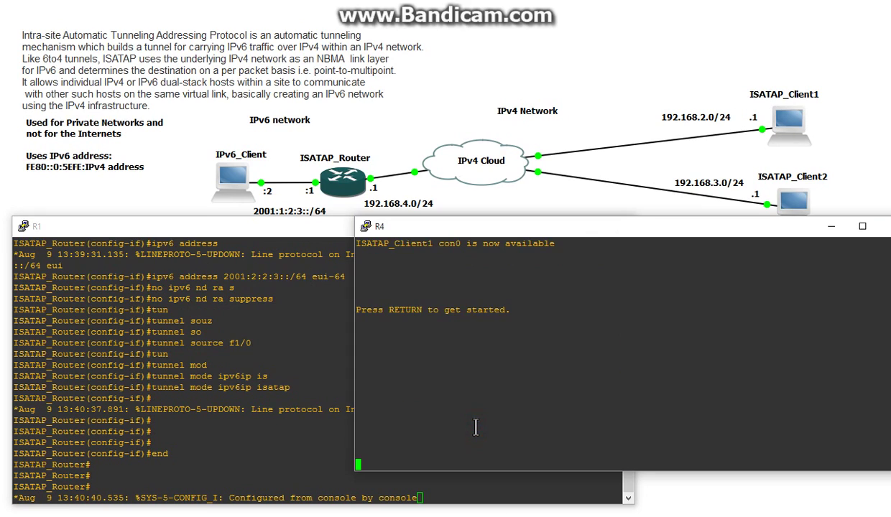
Step: On ISATAP_Client1, enter conf t and run do ping 192.168.4.1, getting 5/5 replies
key("Return")
key("Return")
key("Return")
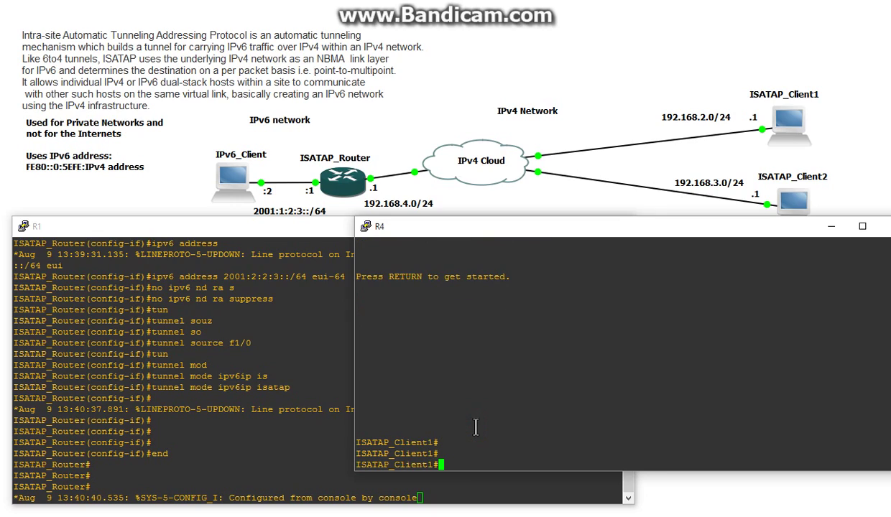
type("conf t")
key("Return")
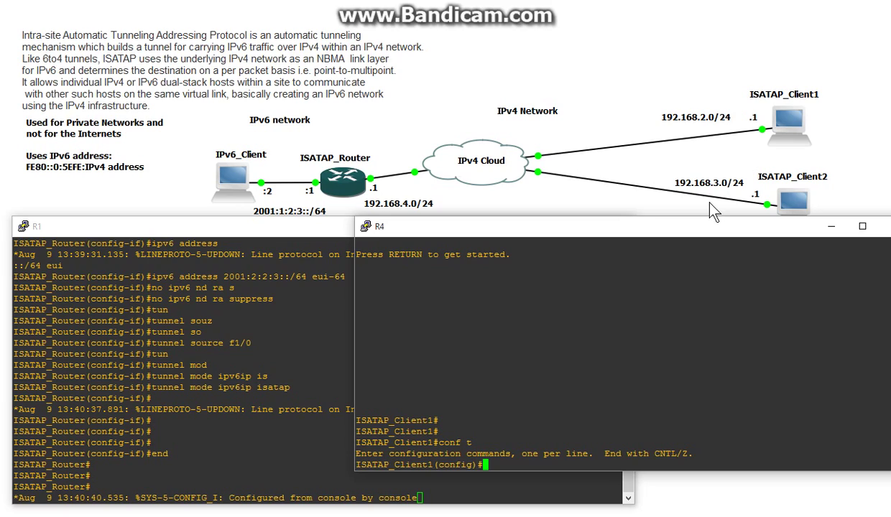
left_click(539, 463)
type("do ping 192.168.4")
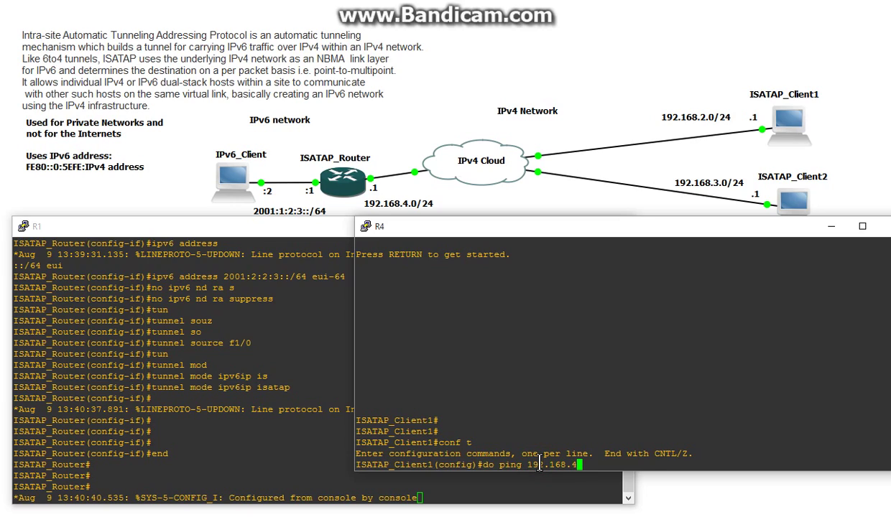
type(".1")
key("Return")
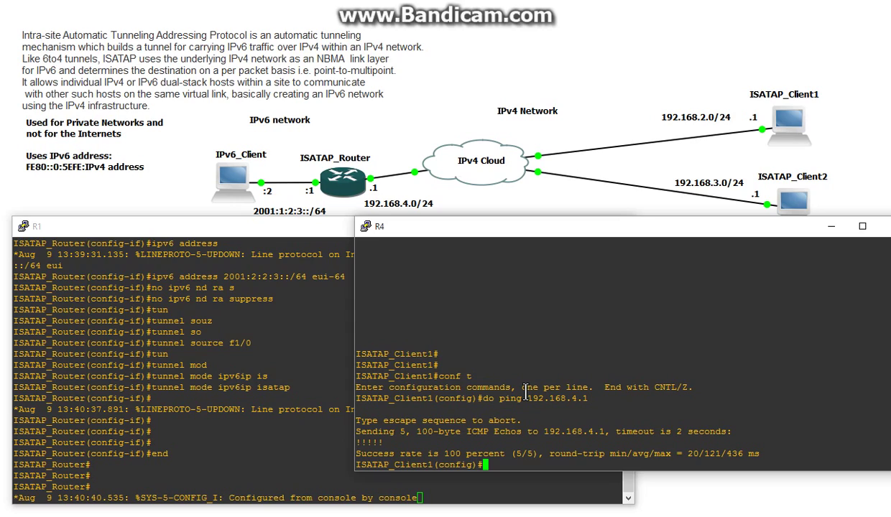
Step: Create Tunnel1 with ipv6 address autoconfig and ipv6 enable
type("int tun 1")
key("Return")
type("ipv6 add")
key("Tab")
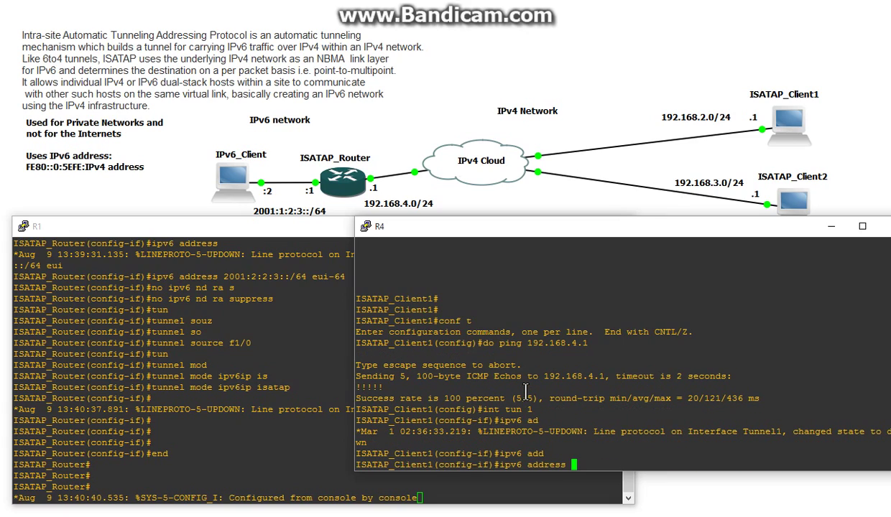
type("au")
key("Tab")
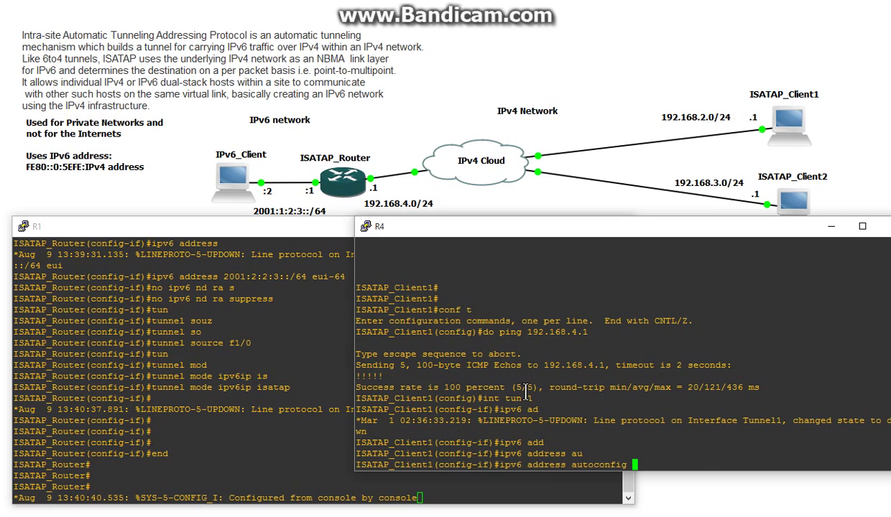
key("Return")
type("ipv6 en")
key("Tab")
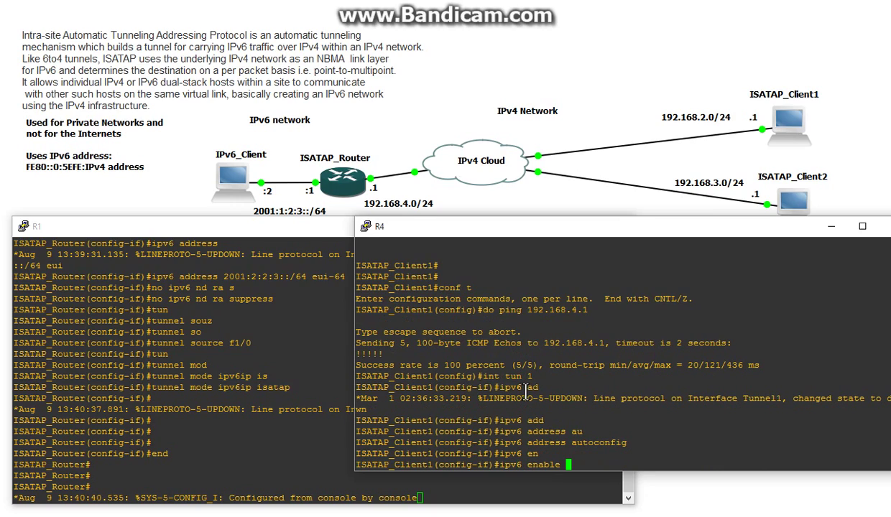
key("Return")
Step: Set Tunnel1's source to f0/0 and its mode to ipv6ip
type("tun")
key("Tab")
type("sour")
key("Tab")
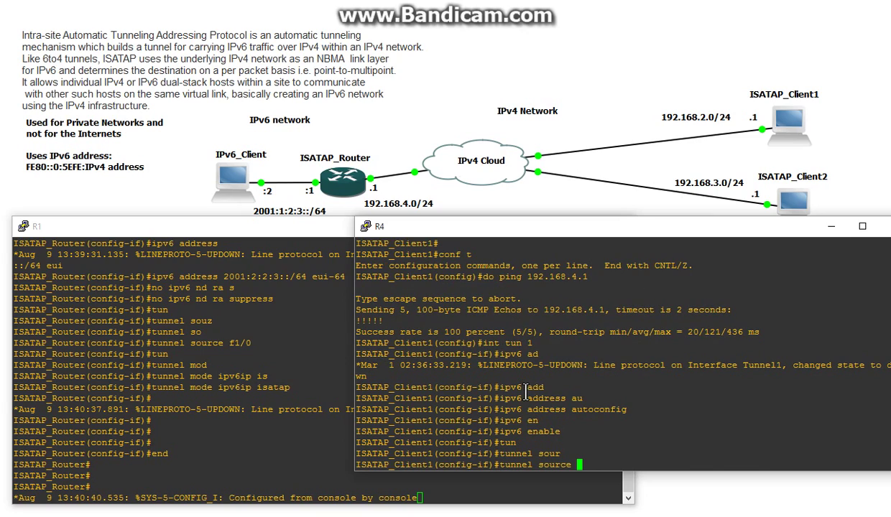
type("f0/0")
key("Return")
type("tun")
key("Tab")
type("mode")
key("Tab")
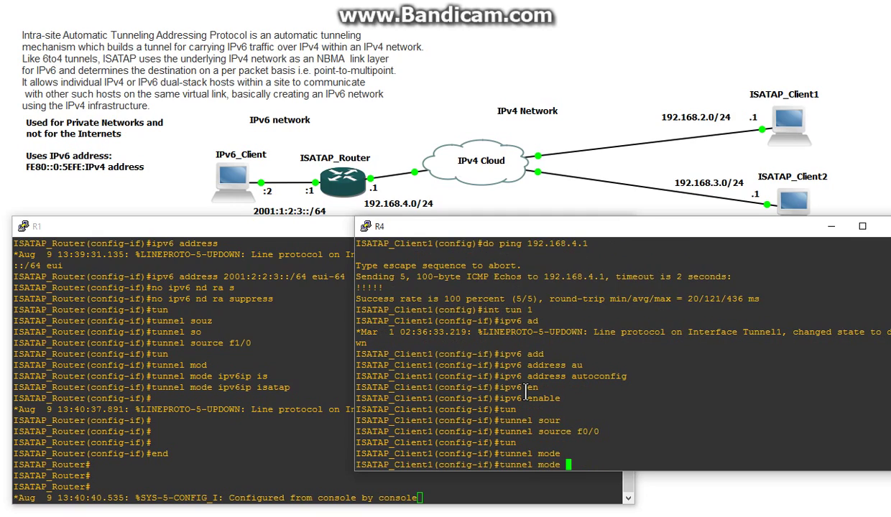
type("ipv6ip")
key("Return")
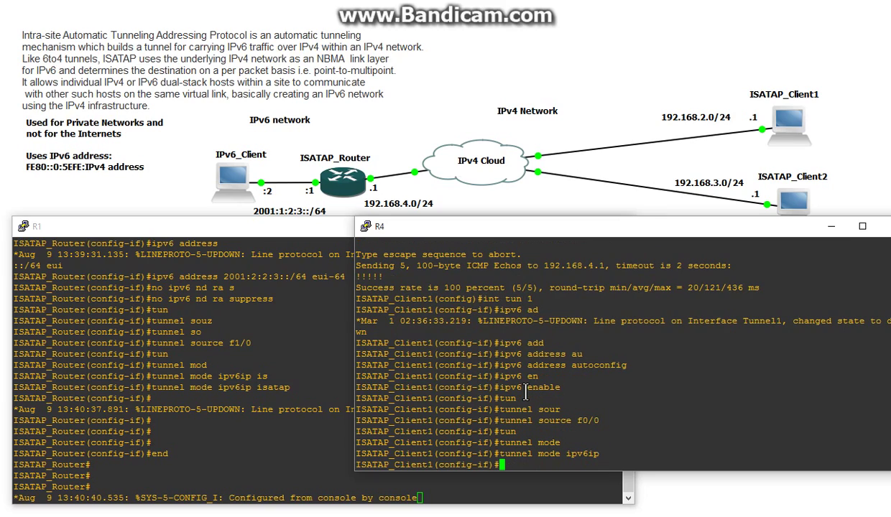
Step: Set the tunnel destination to 192.168.4.1
type("tun")
key("Tab")
type("des")
key("Tab")
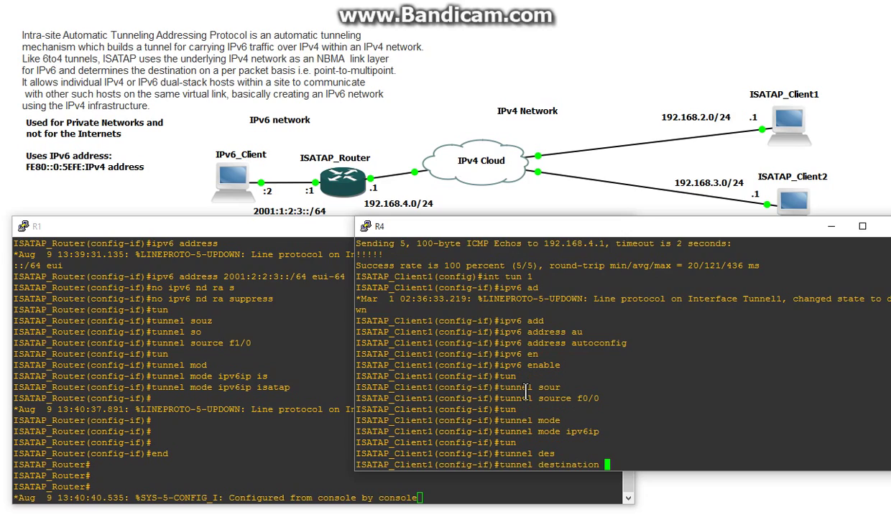
type("192.168.4.1")
key("Return")
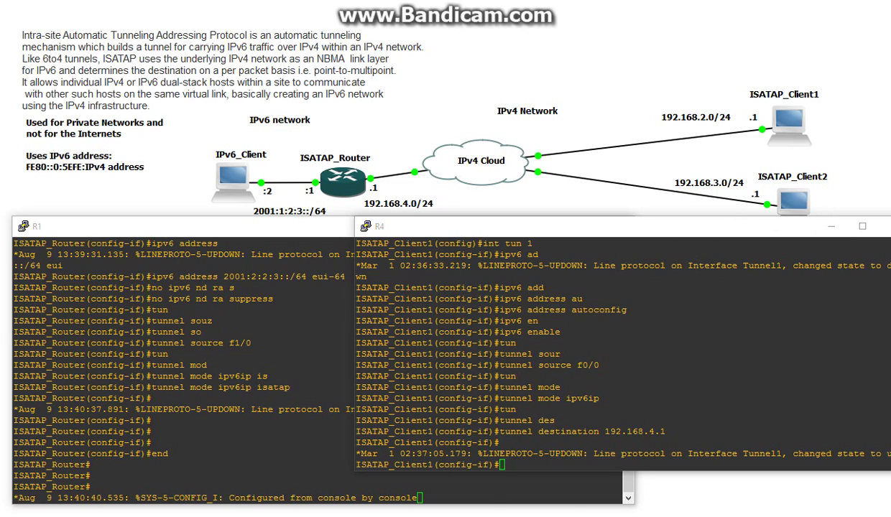
Step: On ISATAP_Client2, create Tunnel1 with ipv6 address autoconfig and ipv6 enable
left_click(549, 382)
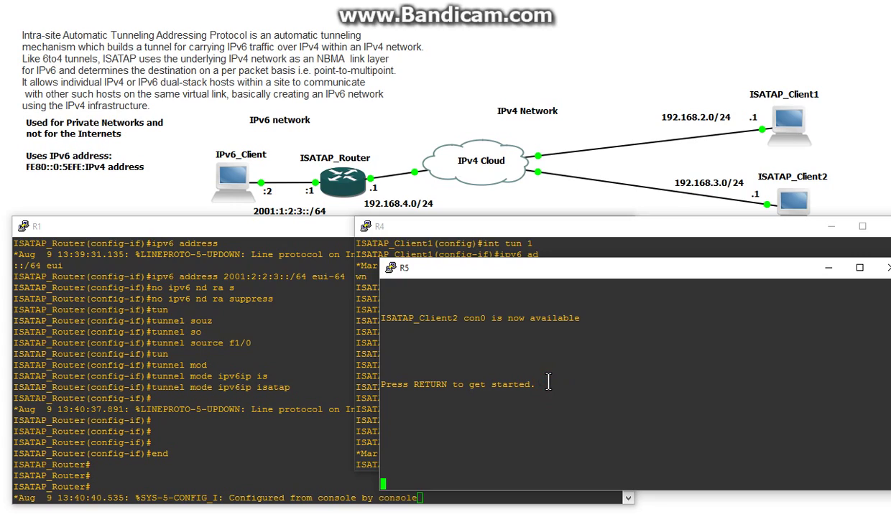
key("Return")
key("Return")
key("Return")
key("Return")
type("conf t")
key("Return")
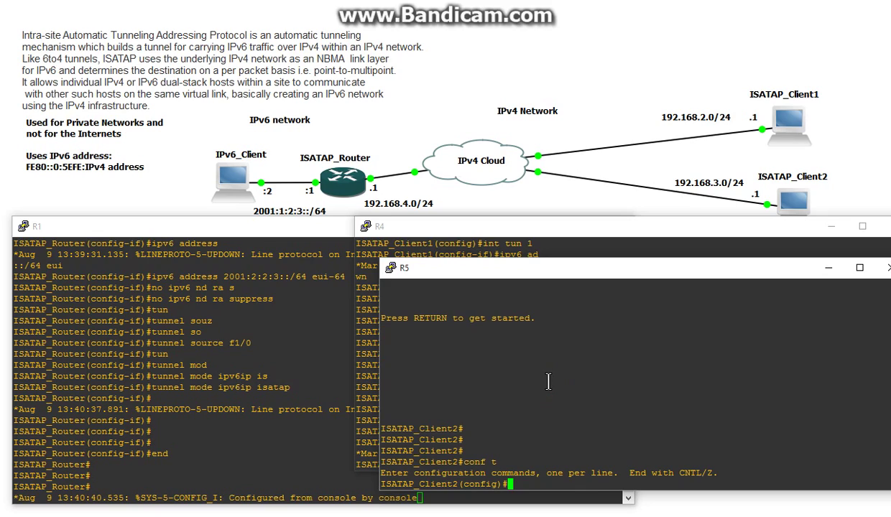
type("int tun 1")
key("Return")
type("ipv6 ad")
key("Tab")
type("au")
key("Tab")
key("Return")
type("ipv6 en")
key("Tab")
key("Return")
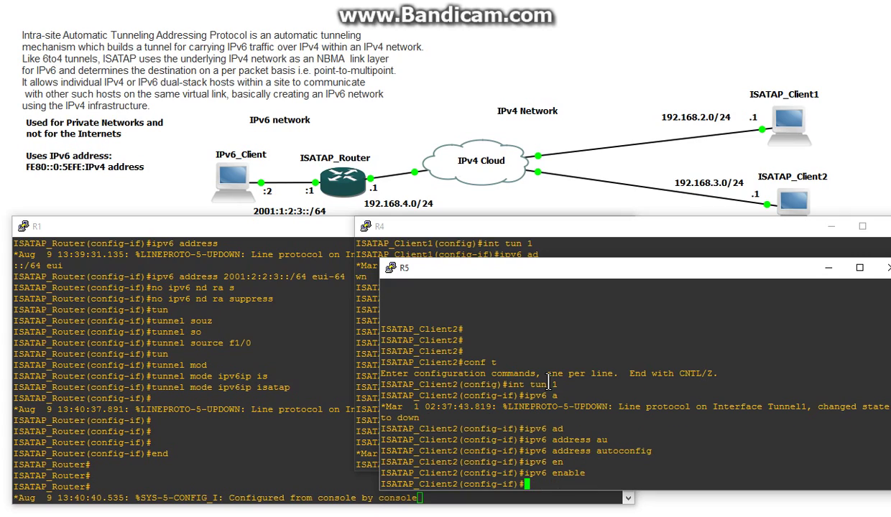
Step: Set Tunnel1's source to f0/1
type("tun")
key("Tab")
type("sour")
key("Tab")
type("f0/1")
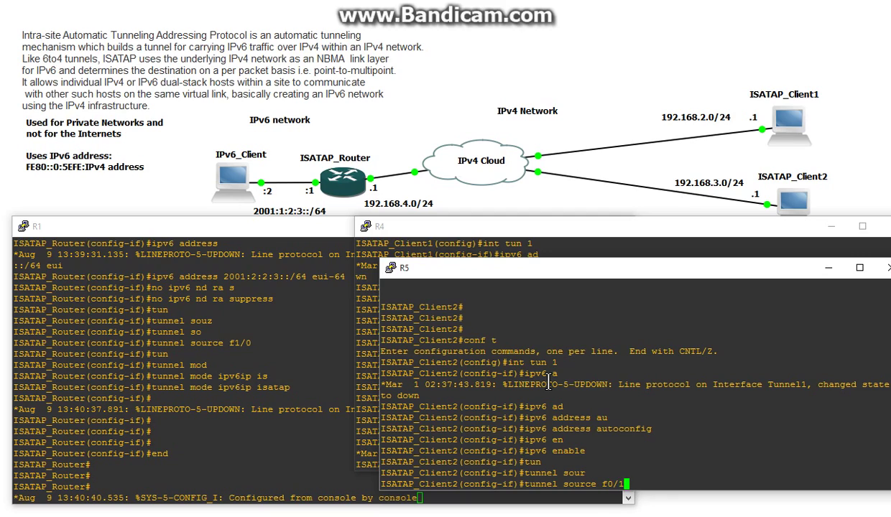
key("Return")
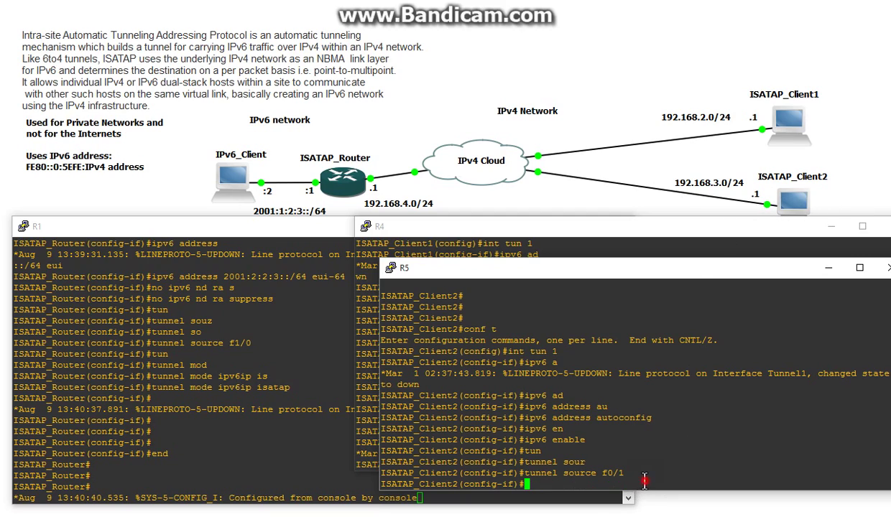
Step: Set the tunnel mode to ipv6ip, re-entering the command from history
type("tun")
key("Tab")
type("mod")
key("Tab")
type("ipv6ip")
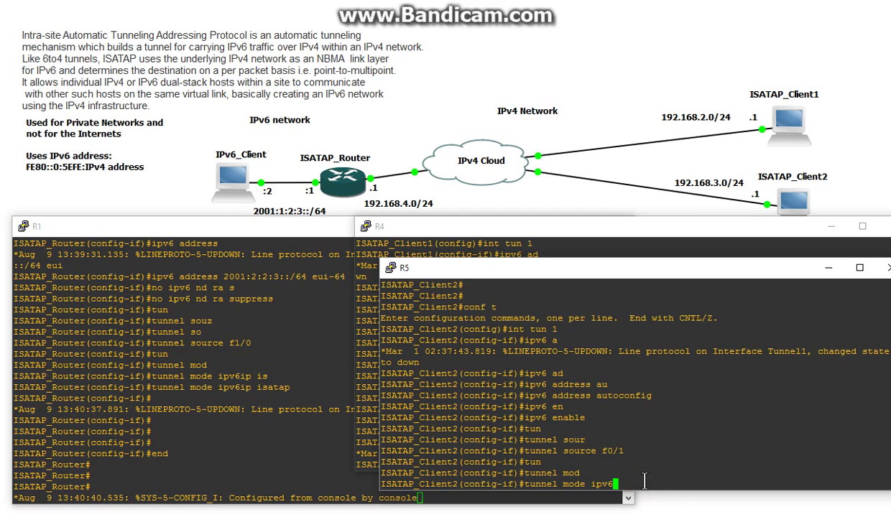
key("Return")
type("tunn")
key("Up")
key("Return")
Step: Set the tunnel destination to 192.168.4.1 and exit configuration mode
type("tun")
key("Tab")
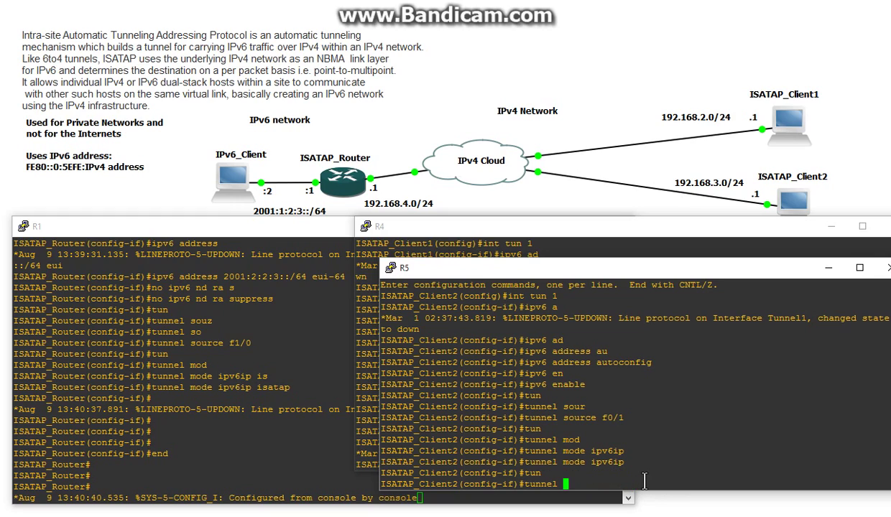
type("des")
key("Tab")
type("192.16")
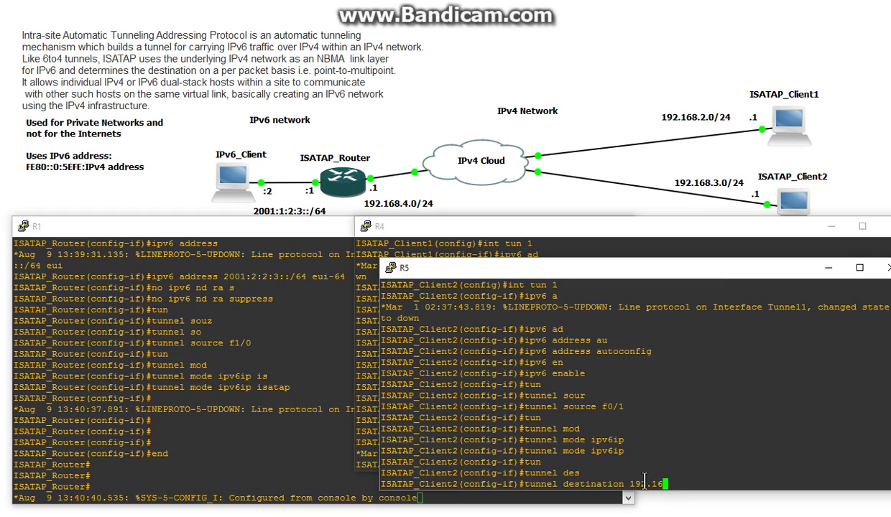
type("8.4.1")
key("Return")
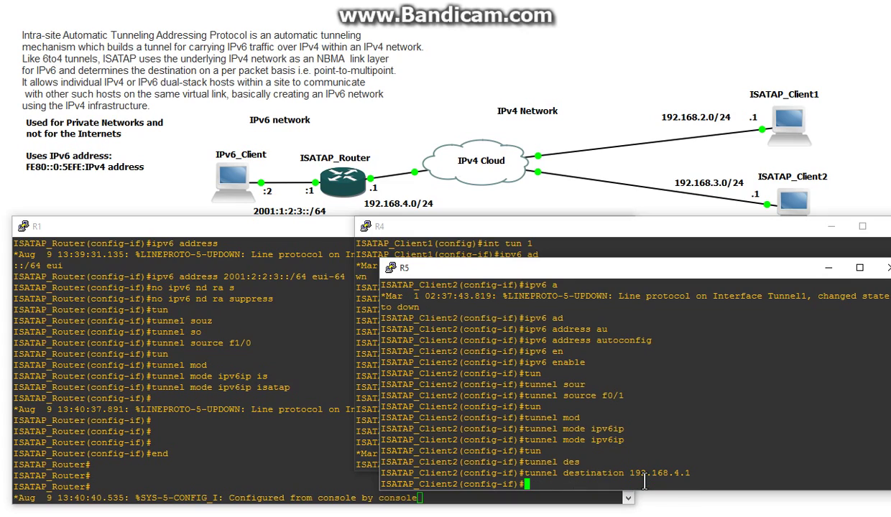
key("Return")
key("Return")
key("Return")
key("Return")
type("en")
key("Return")
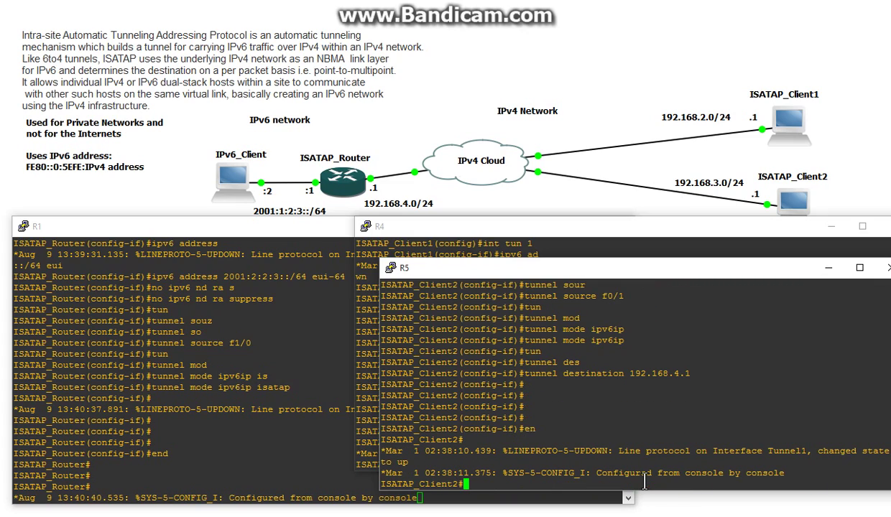
Step: On ISATAP_Client1, end configuration and run sho ipv6 int tun 1
left_click(623, 235)
type("ent1(config-if)#e")
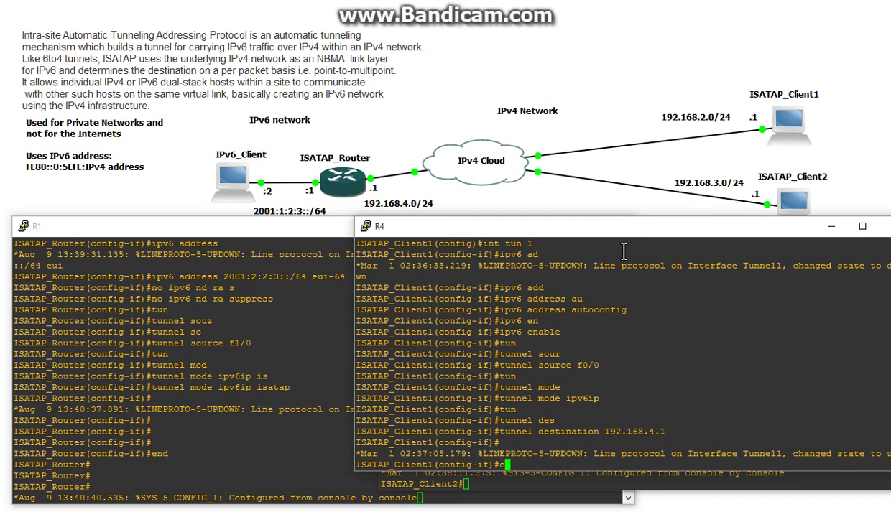
type("nd")
key("Return")
key("Return")
key("Return")
key("Return")
key("Return")
key("Return")
key("Return")
key("Return")
key("Return")
key("Return")
key("Return")
key("Return")
key("Return")
key("Return")
type("sho ipv6 ui")
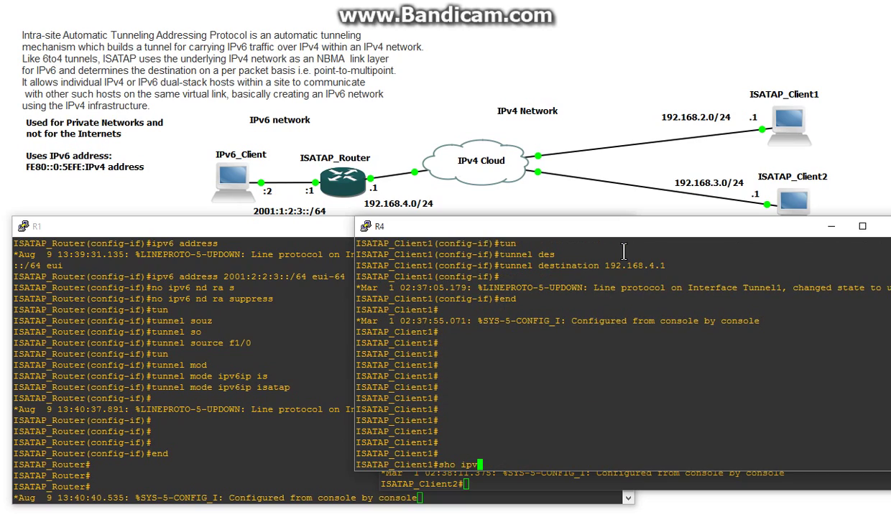
key("BackSpace")
key("BackSpace")
type("int tun 1")
key("Return")
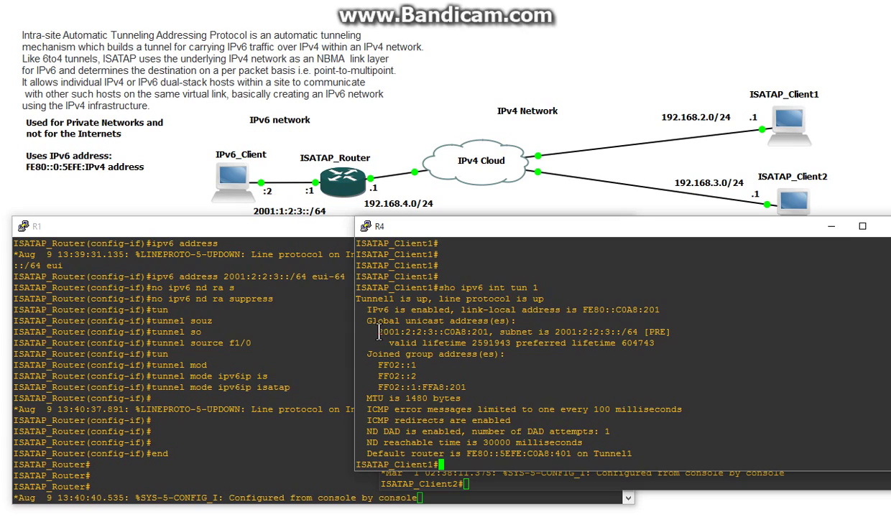
Step: Match the 2001:2:2:3 prefix to the router's, highlighting address 2001:2:2:3::C0A8:201
left_click_drag(376, 332, 447, 332)
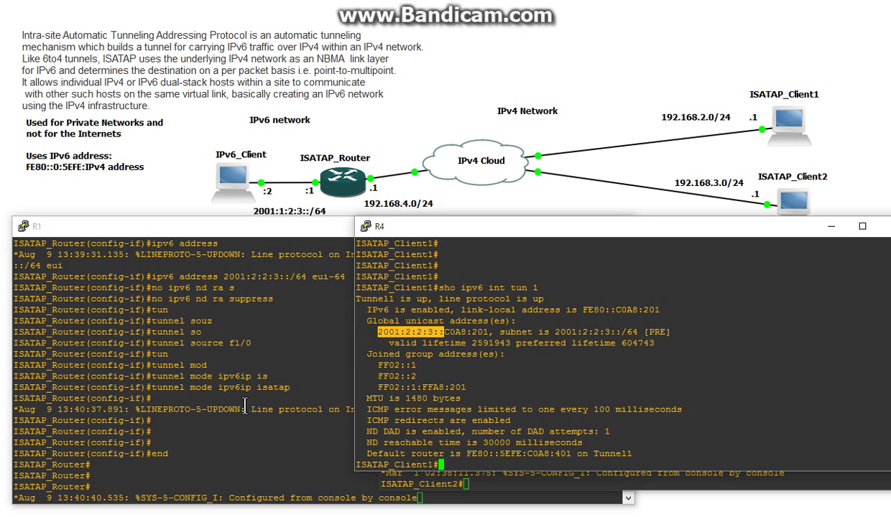
left_click(203, 433)
scroll(186, 379, "up", 4)
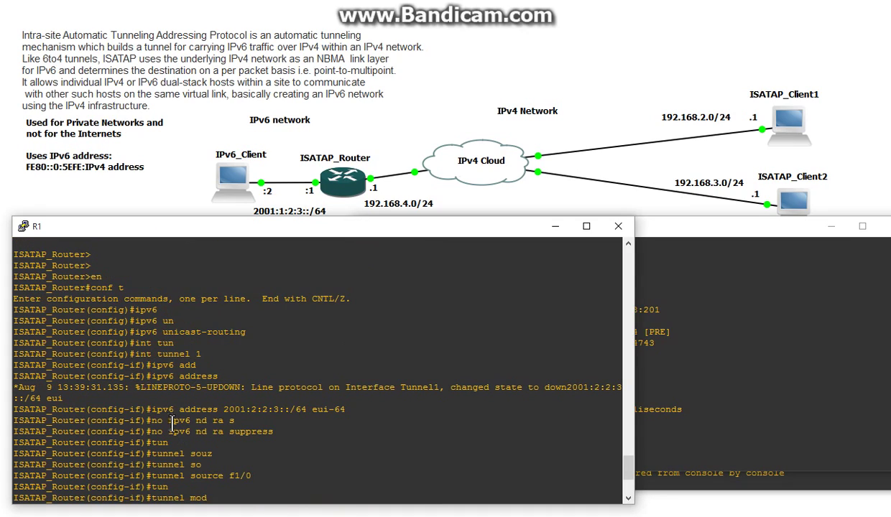
left_click_drag(153, 410, 305, 410)
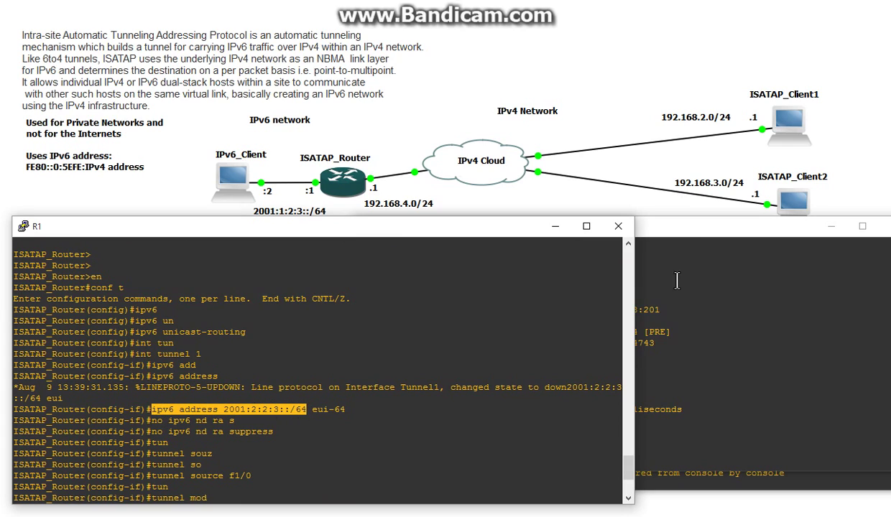
left_click(688, 236)
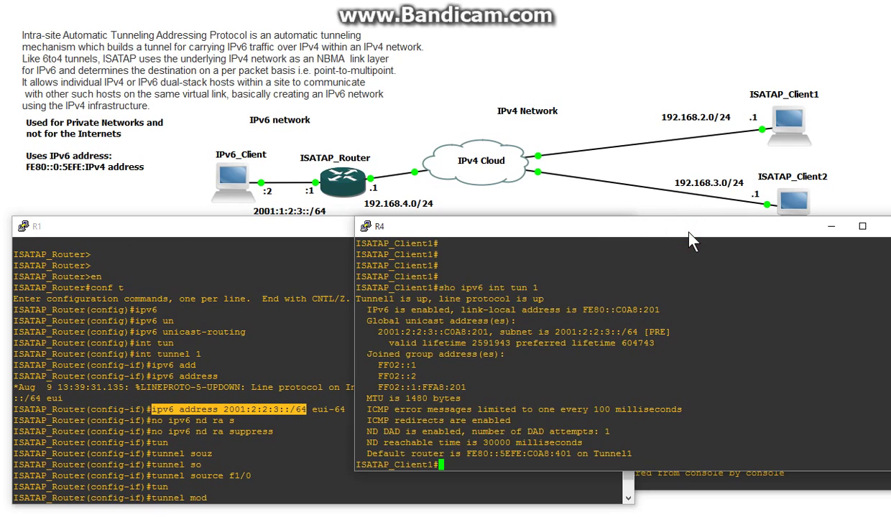
left_click_drag(378, 332, 518, 336)
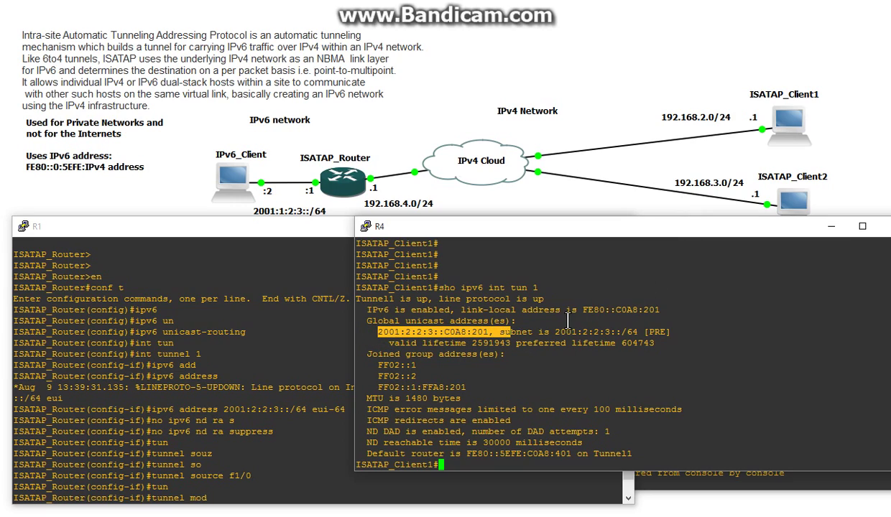
Step: Highlight the link-local address and default router FE80::5EFE:C0A8:401 with its C0A8:401 part
left_click_drag(581, 309, 568, 361)
left_click(567, 361)
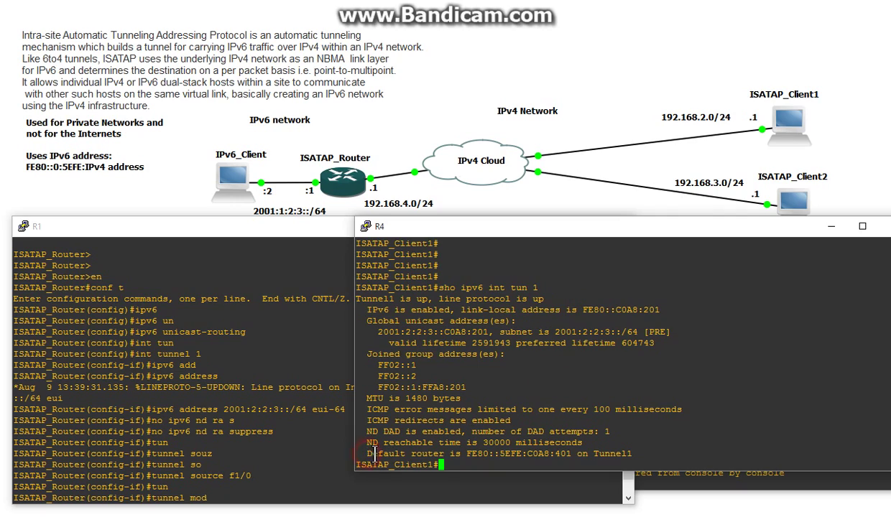
left_click_drag(366, 455, 591, 460)
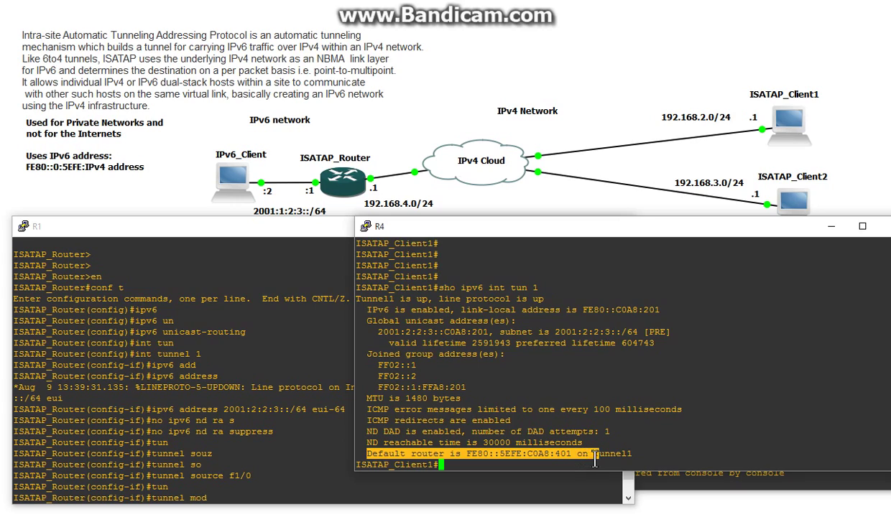
left_click(529, 454)
left_click_drag(529, 454, 574, 455)
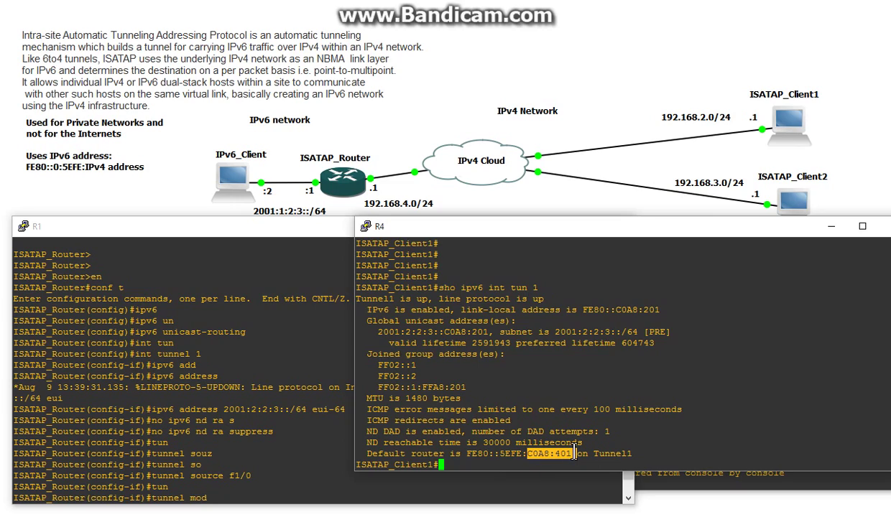
left_click_drag(574, 454, 569, 451)
Step: On ISATAP_Client2's console, run 'sho ipv6 int tun 1' to list Tunnel1 IPv6 details
left_click(649, 476)
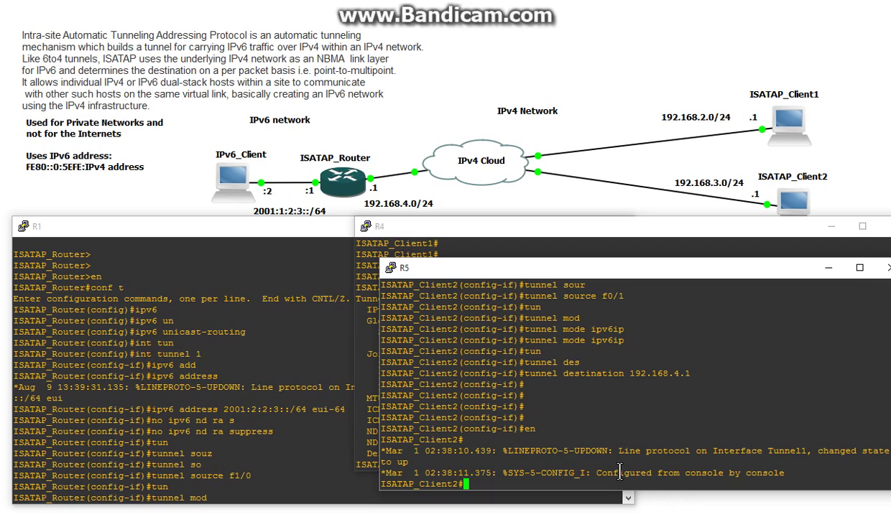
type("sho ipv6 int tun 1")
key("Return")
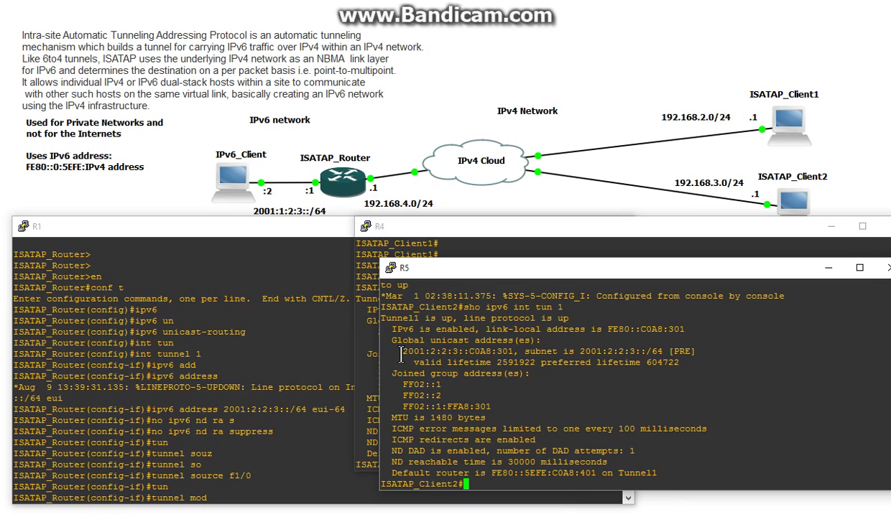
Step: Highlight address 2001:2:2:3::C0A8:301, subnet 2001:2:2:3::/64 and default router FE80::5EFE:C0A8:401
left_click_drag(403, 352, 514, 352)
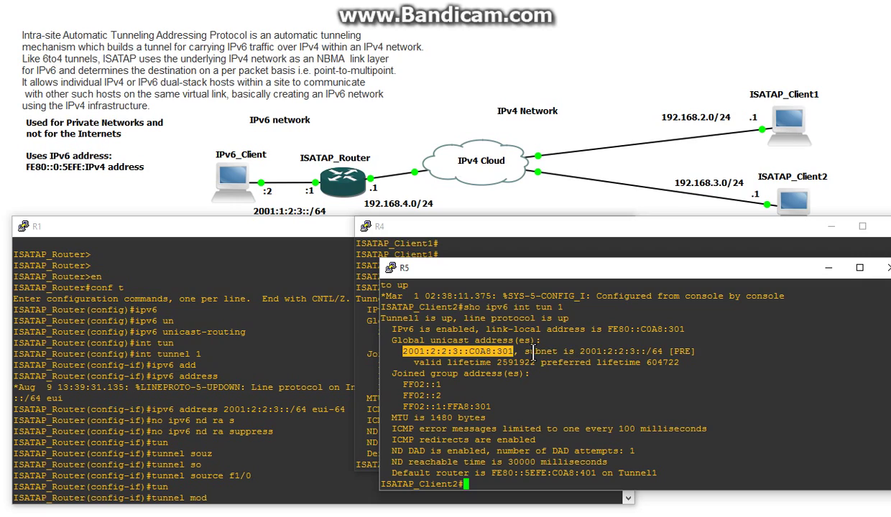
left_click_drag(575, 352, 669, 352)
left_click_drag(491, 474, 569, 474)
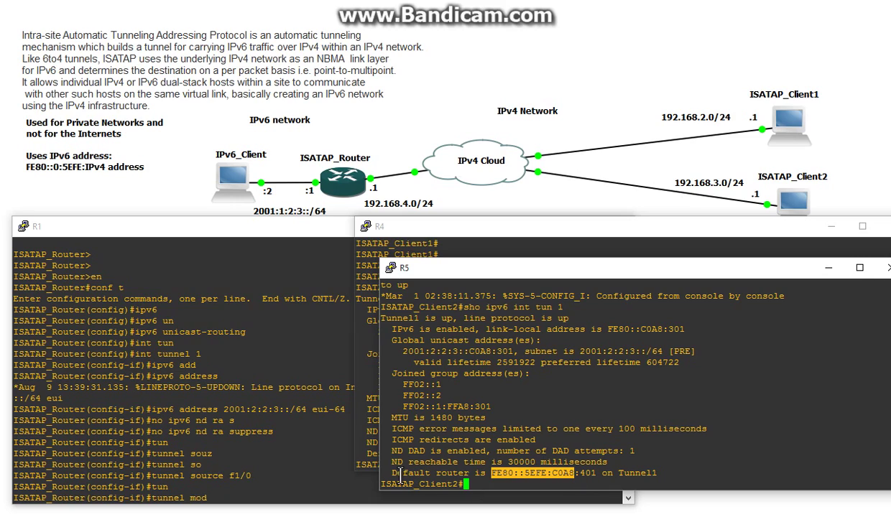
left_click_drag(391, 473, 655, 475)
left_click(533, 472)
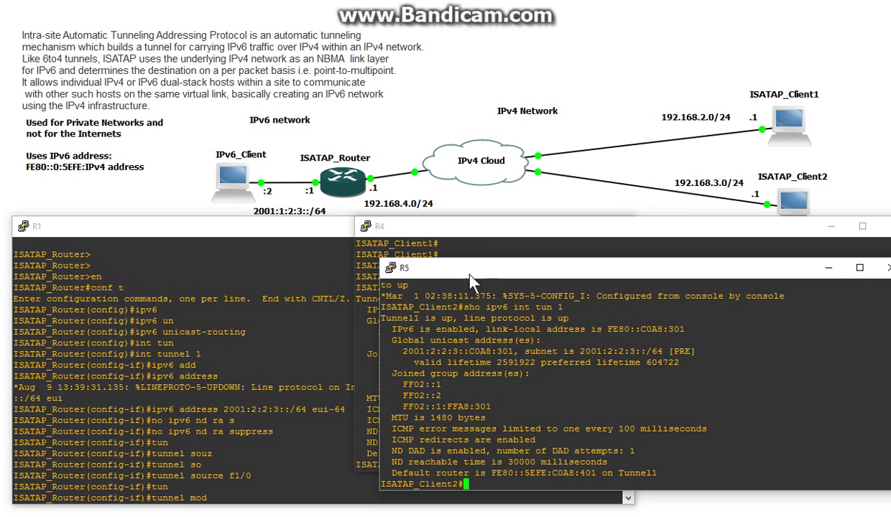
Step: From ISATAP_Client1, ping 2001:1:2:3::2 twice, getting 80% then 100% success
left_click(469, 227)
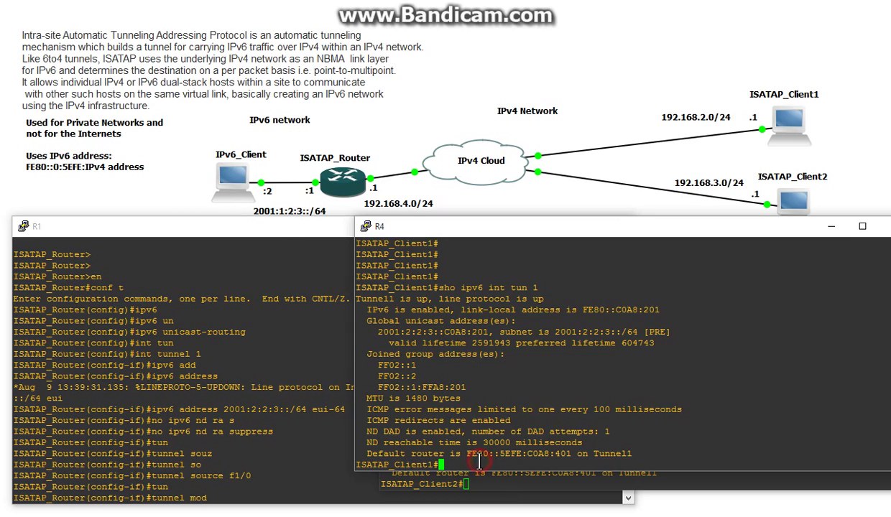
type("ping")
type(" 20")
key("BackSpace")
key("BackSpace")
type("ipv6 ")
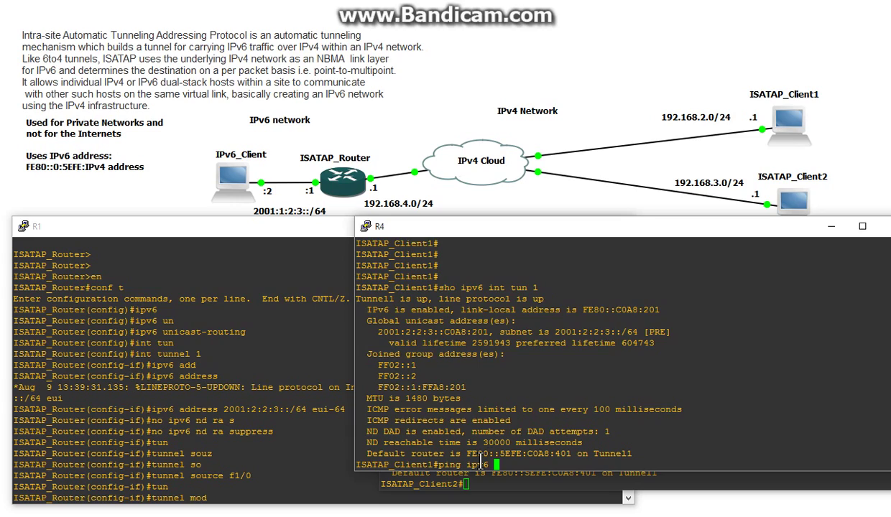
type("2001:1:2:3:")
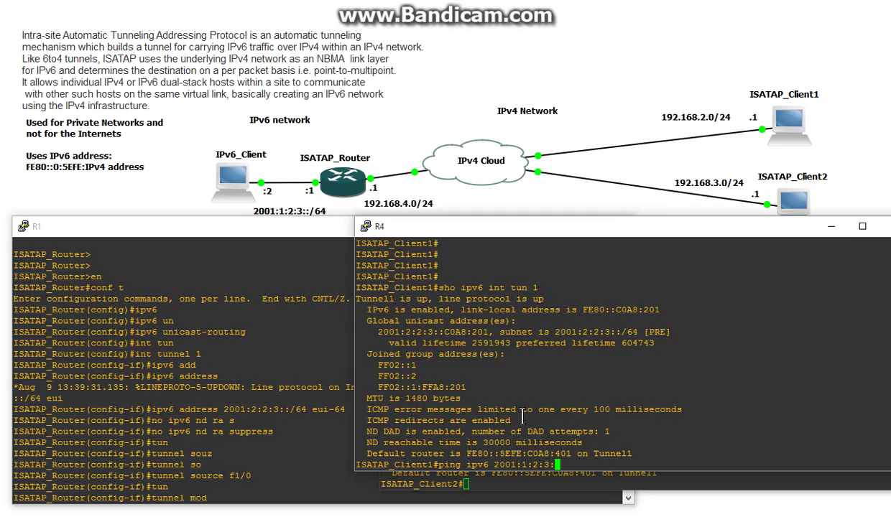
type(":2")
key("Return")
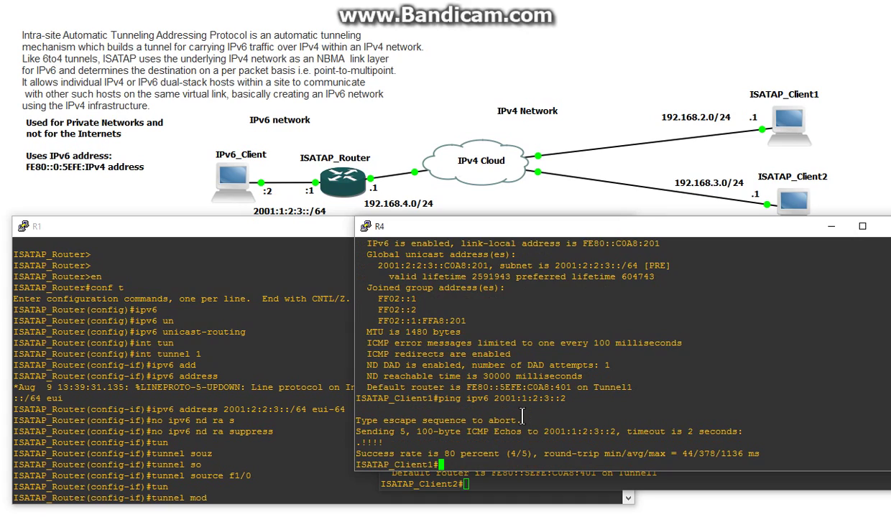
key("Up")
key("Return")
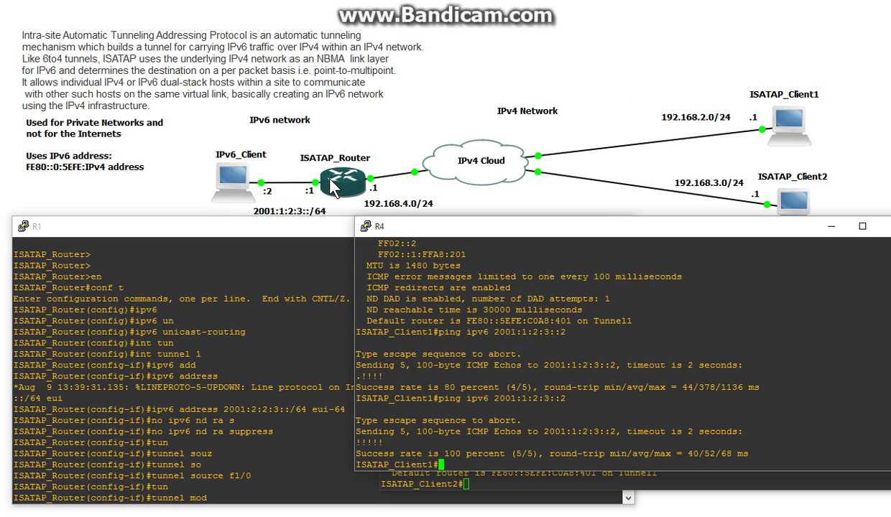
Step: Run 'ping ipv6 2001:1:2:3::2' on ISATAP_Client2, getting 5/5 replies
left_click(522, 476)
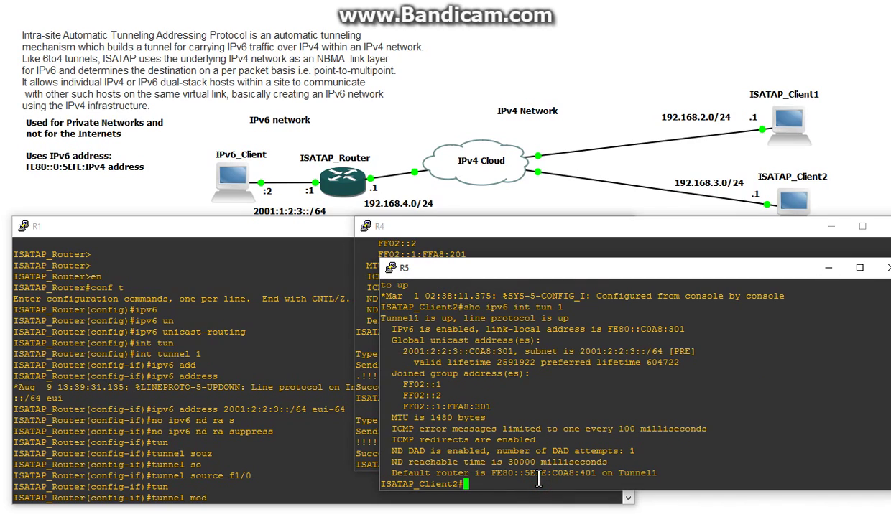
type("ping ipv6 2001")
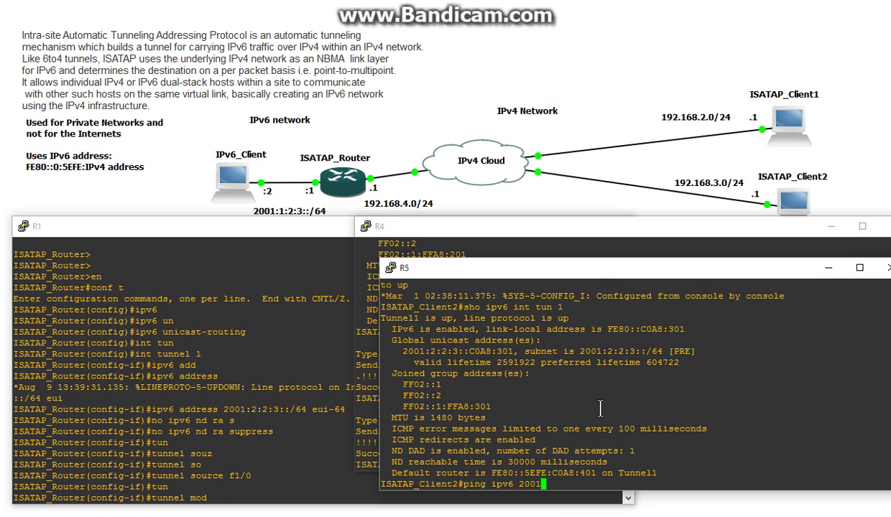
type(":1:2:3::2")
key("Return")
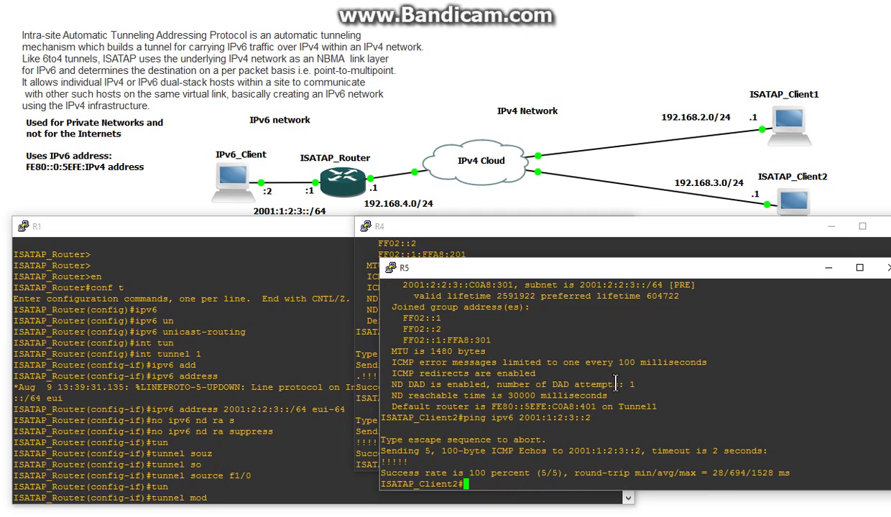